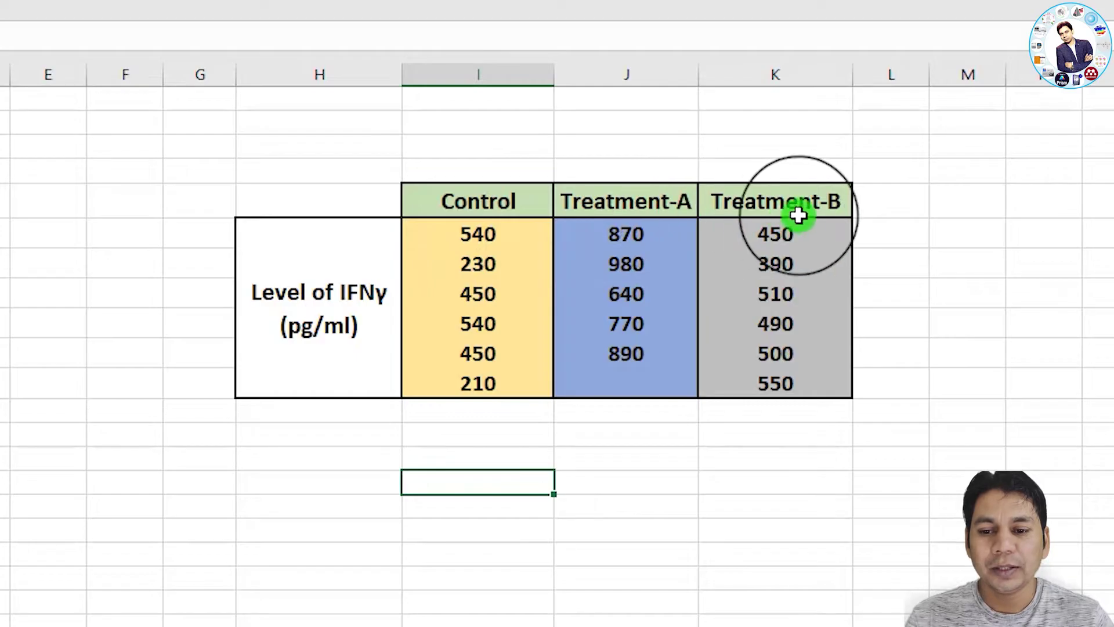
# Select the Control, Treatment-A and Treatment-B IFNγ value columns in the Excel sheet
pyautogui.click(495, 236)
pyautogui.hotkey('ctrl', 'shift', 'Down')
pyautogui.click(651, 234)
pyautogui.hotkey('ctrl', 'shift', 'Down')
pyautogui.moveTo(778, 246); pyautogui.dragTo(798, 380)
pyautogui.click(1044, 293)
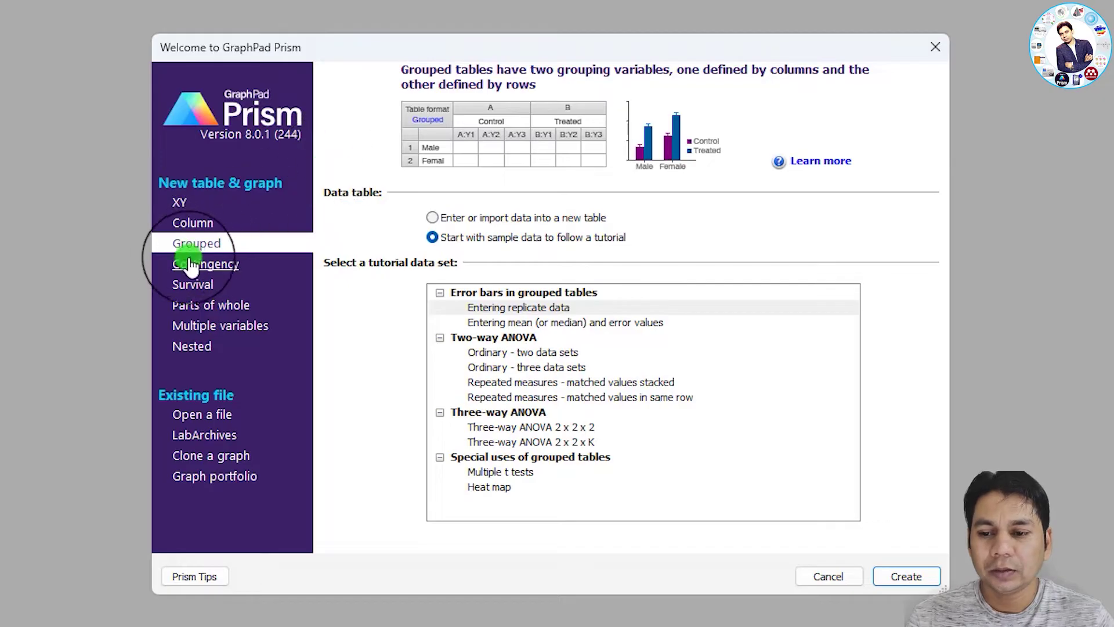
# Choose the Column table type for a new Prism data table
pyautogui.click(194, 223)
pyautogui.click(432, 237)
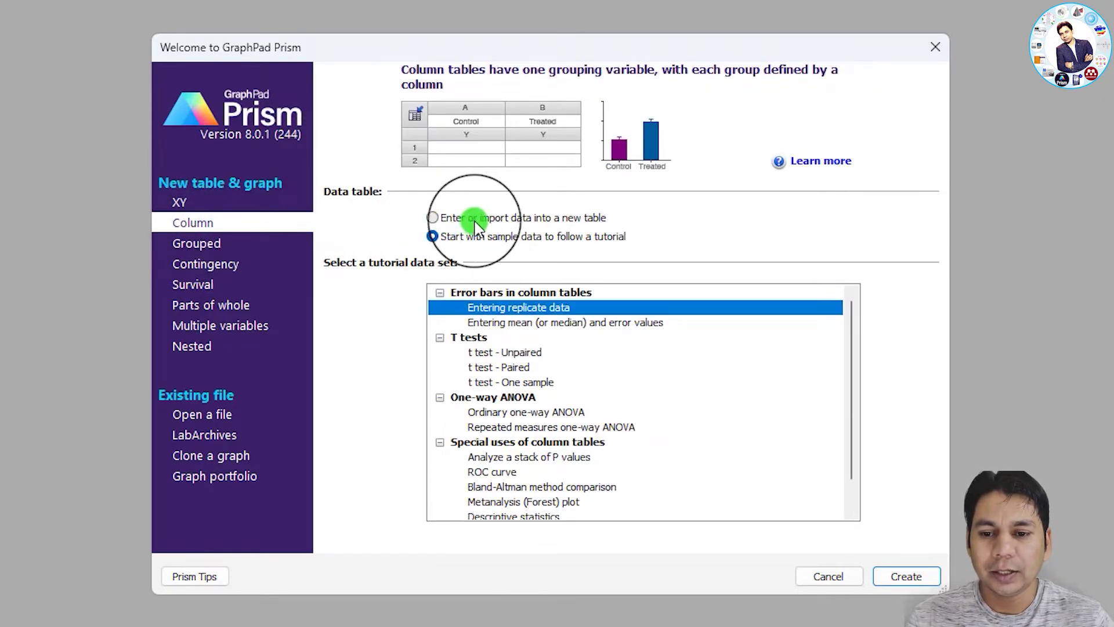
pyautogui.click(432, 217)
pyautogui.click(905, 576)
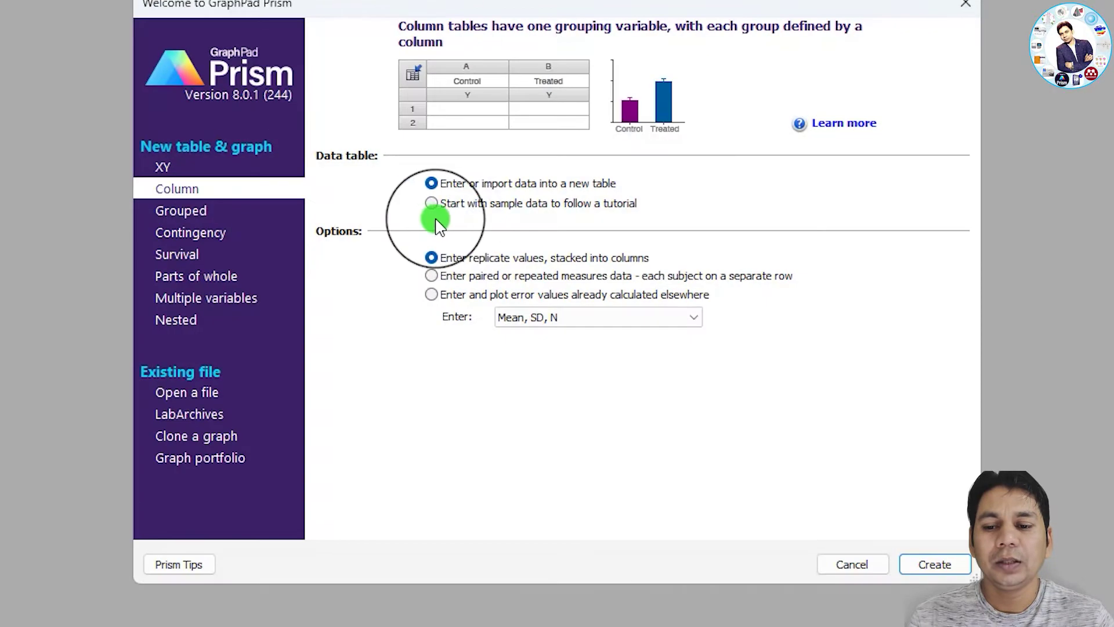
# Start from the Ordinary one-way ANOVA sample data and create the project
pyautogui.click(433, 204)
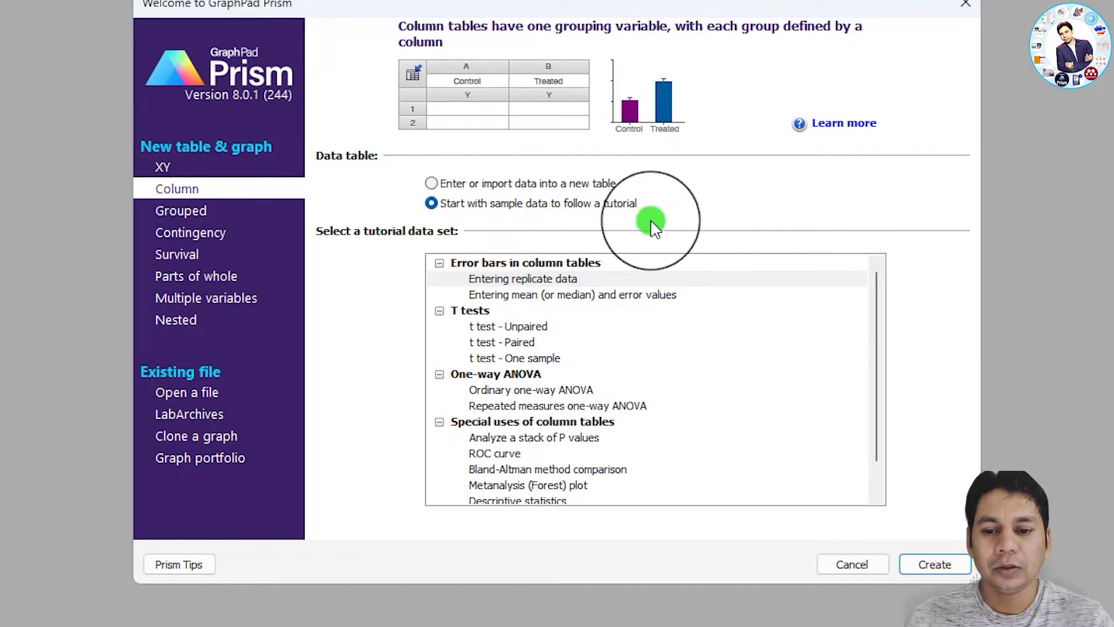
pyautogui.click(439, 263)
pyautogui.click(439, 279)
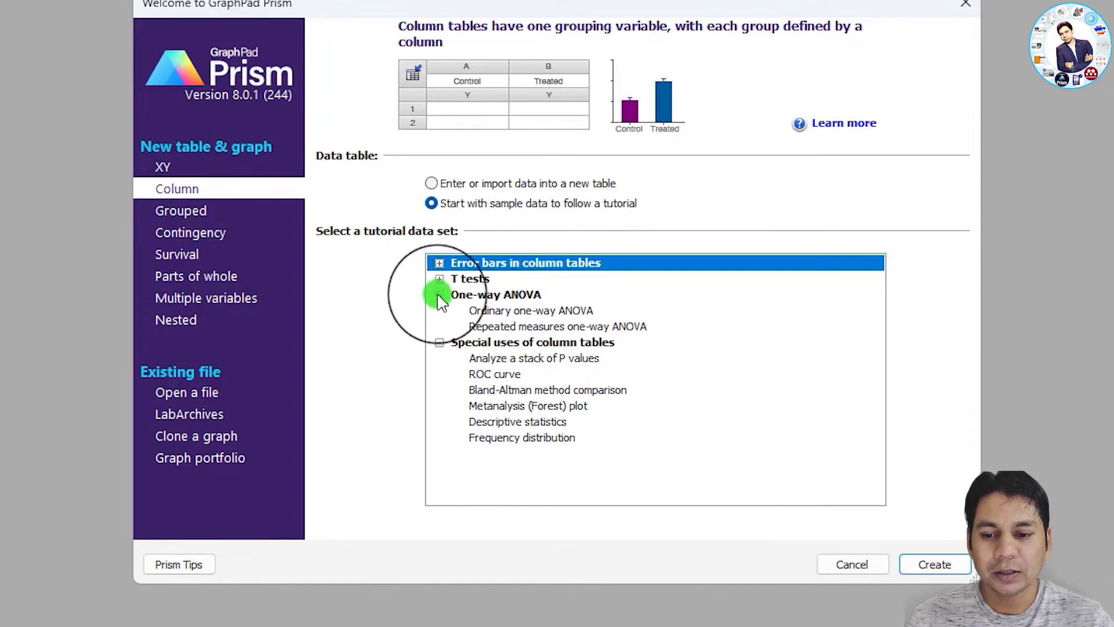
pyautogui.click(439, 295)
pyautogui.click(439, 310)
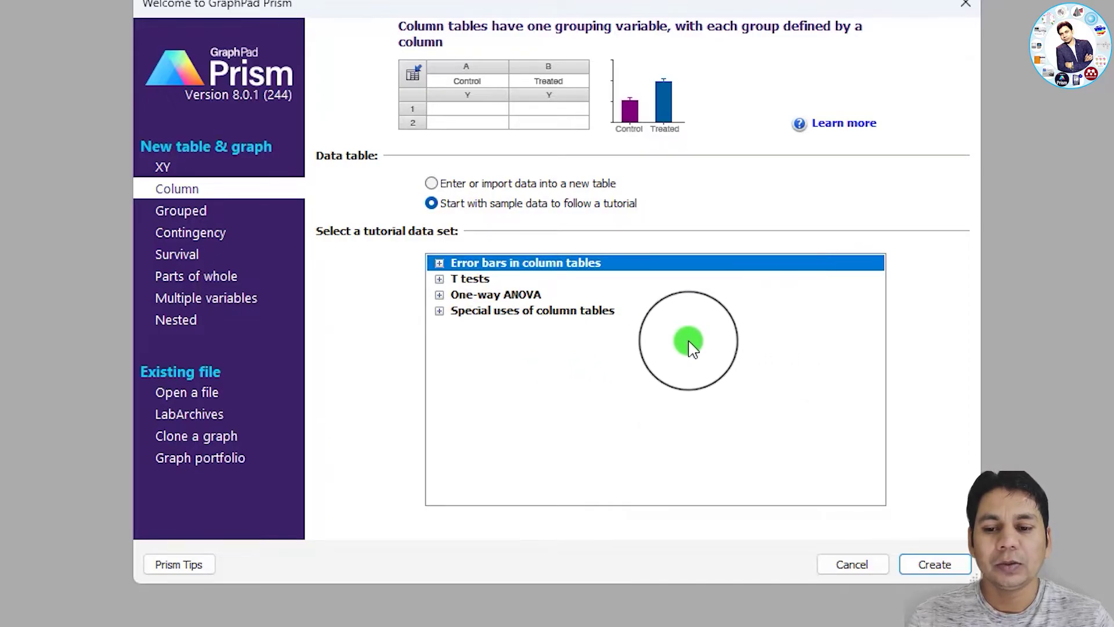
pyautogui.click(440, 295)
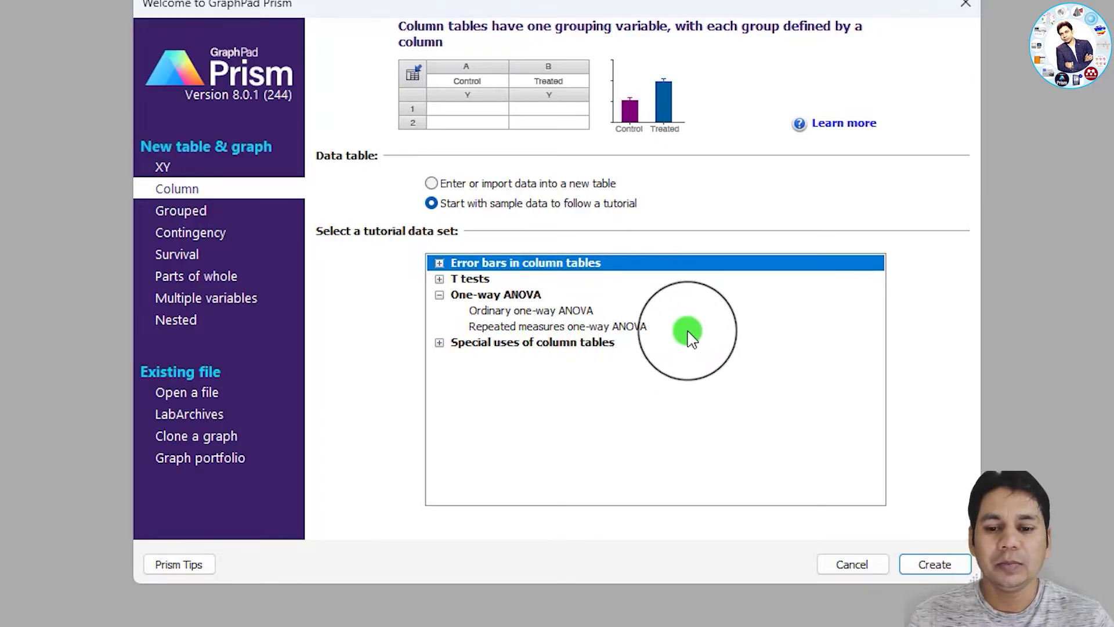
pyautogui.click(494, 312)
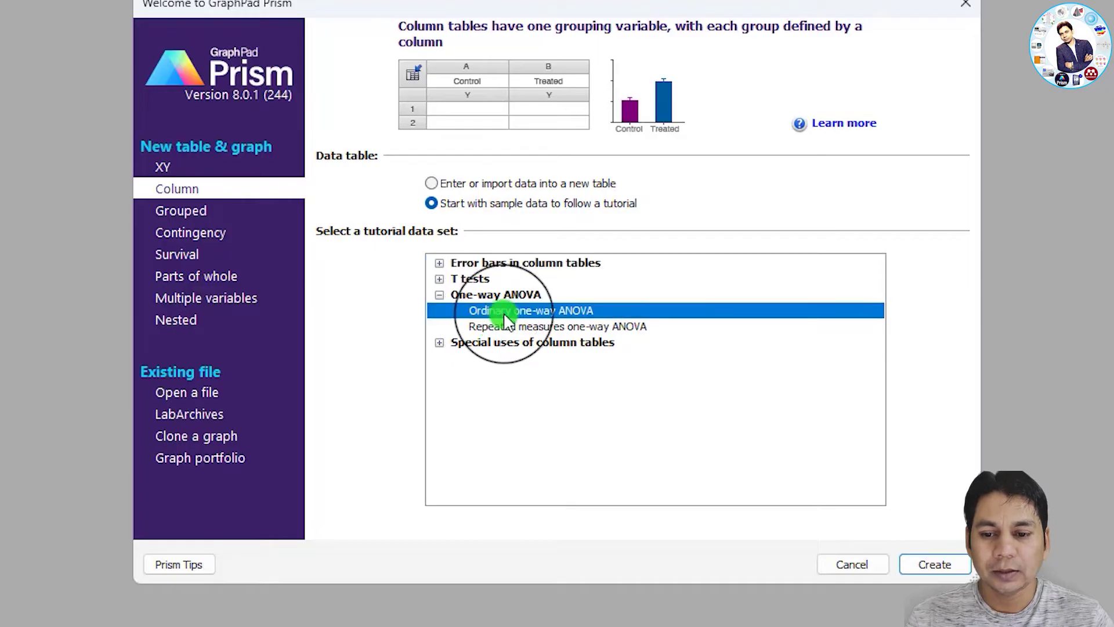
pyautogui.click(936, 566)
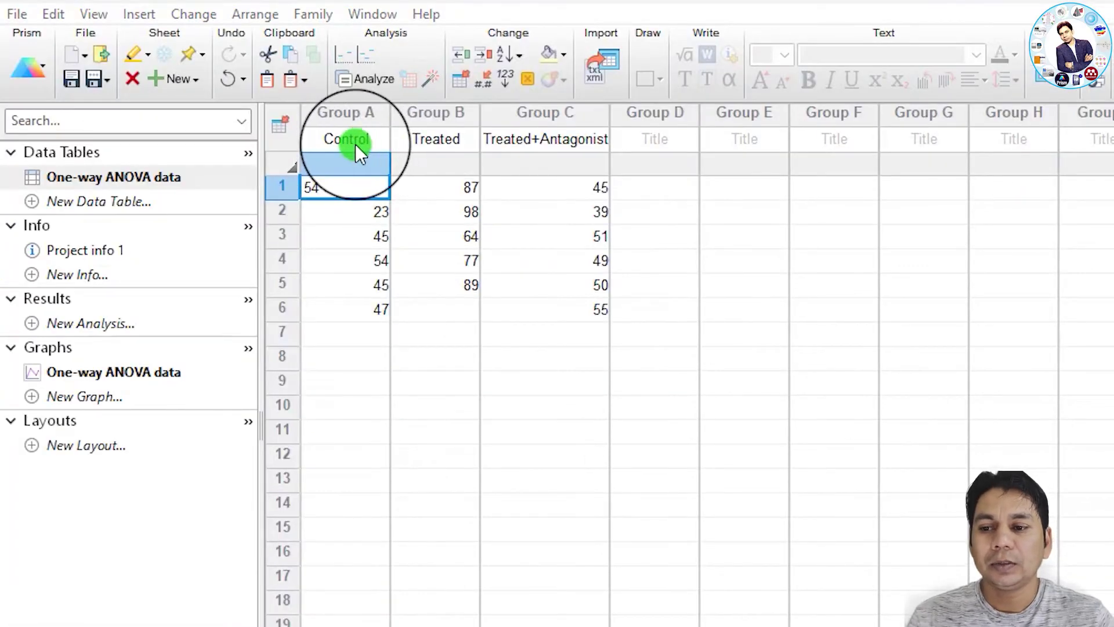
# Clear the sample values and column titles from Groups A–C
pyautogui.moveTo(352, 144); pyautogui.dragTo(580, 287)
pyautogui.moveTo(567, 353); pyautogui.dragTo(591, 375)
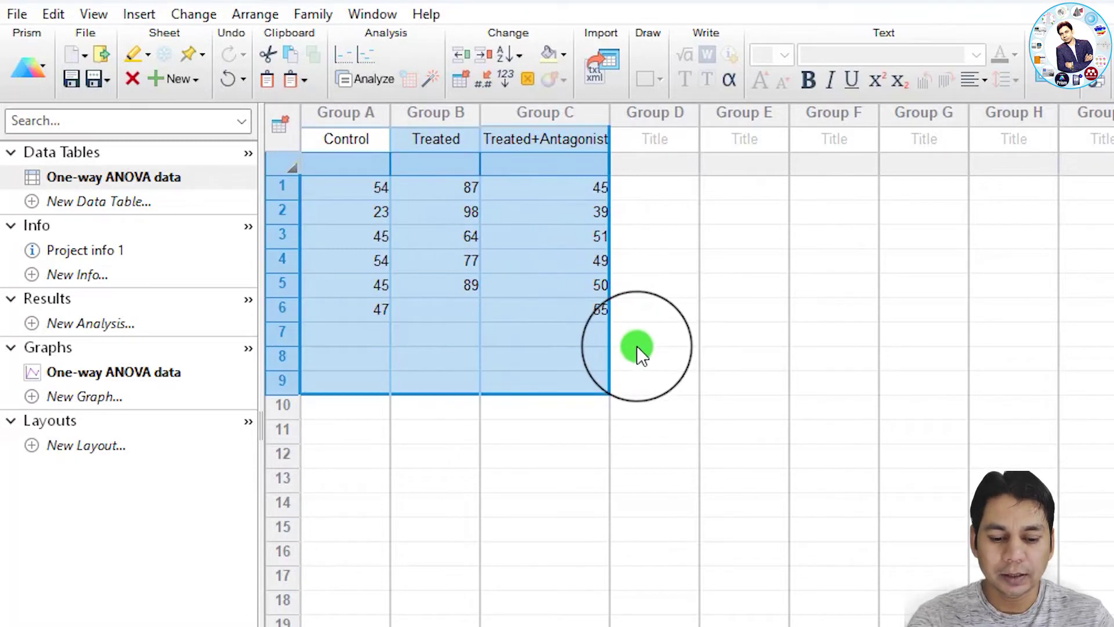
pyautogui.press('Delete')
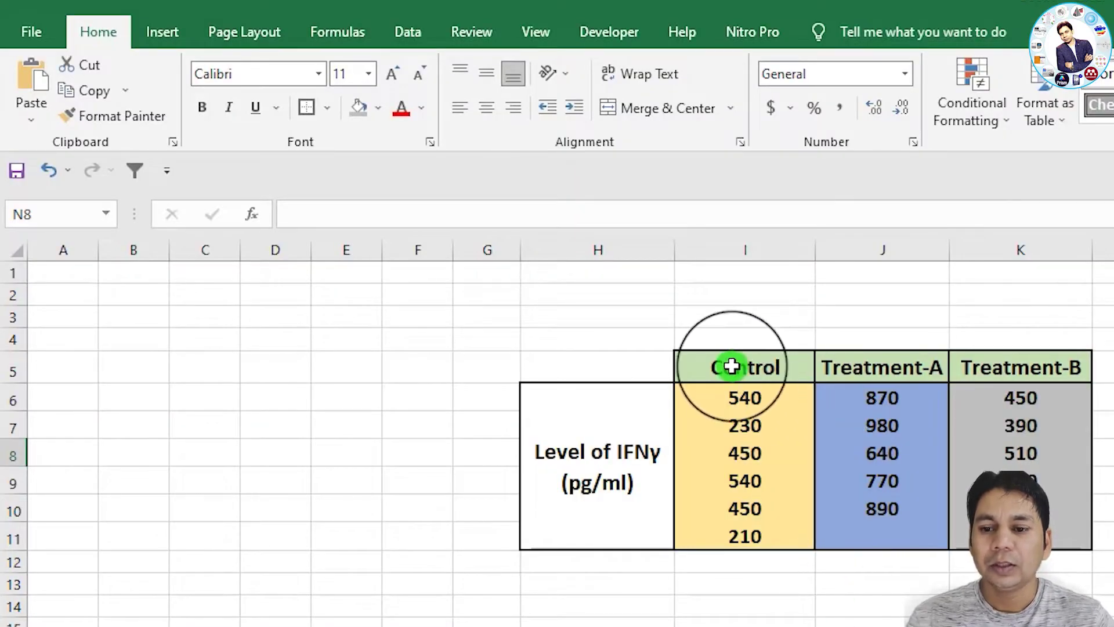
# Paste the copied Control, Treatment-A and Treatment-B data at the Group A title cell
pyautogui.moveTo(730, 366); pyautogui.dragTo(1010, 540)
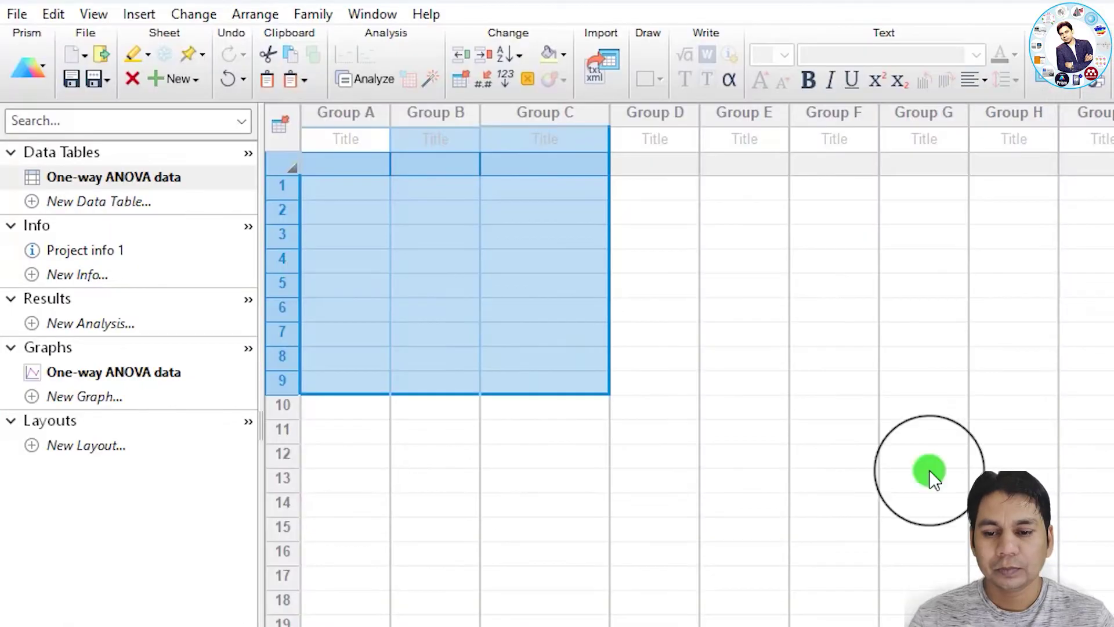
pyautogui.rightClick(353, 138)
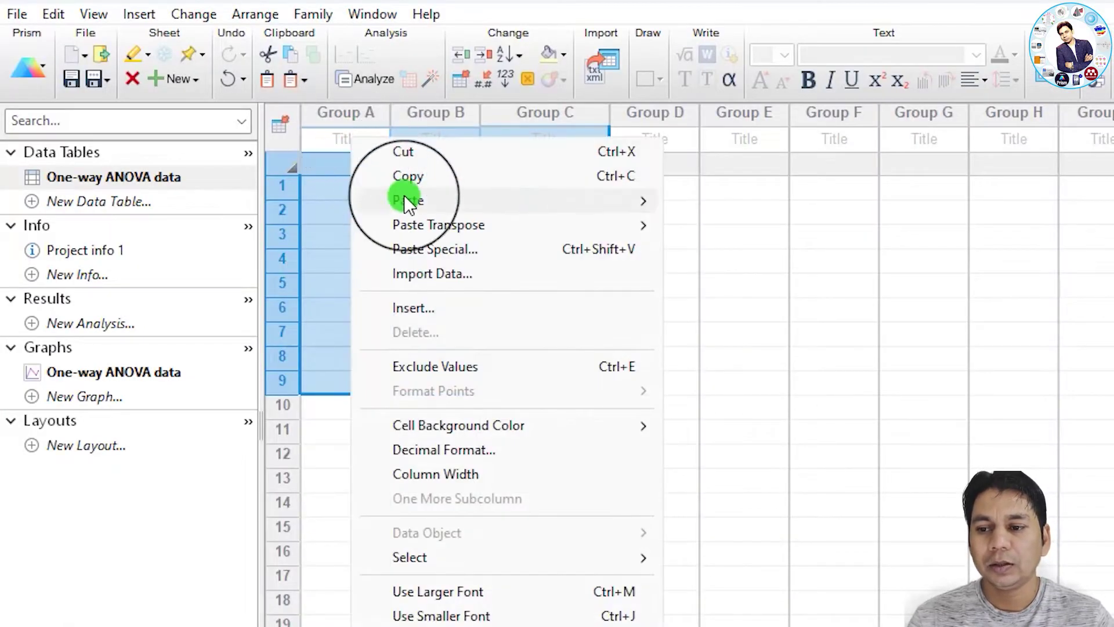
pyautogui.moveTo(688, 203)
pyautogui.click(734, 201)
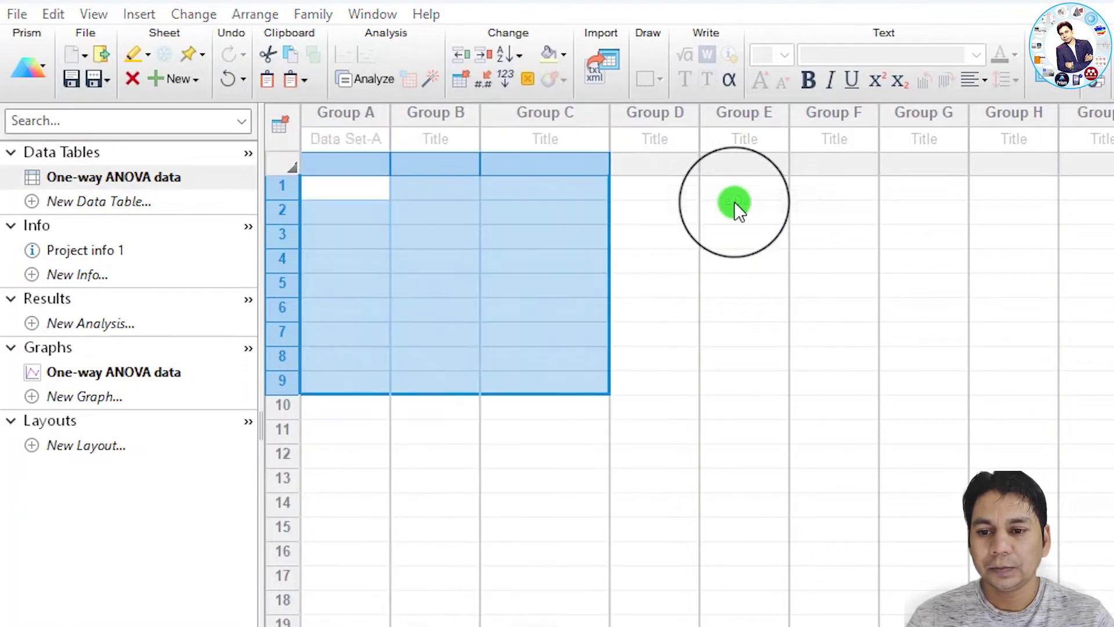
pyautogui.click(690, 309)
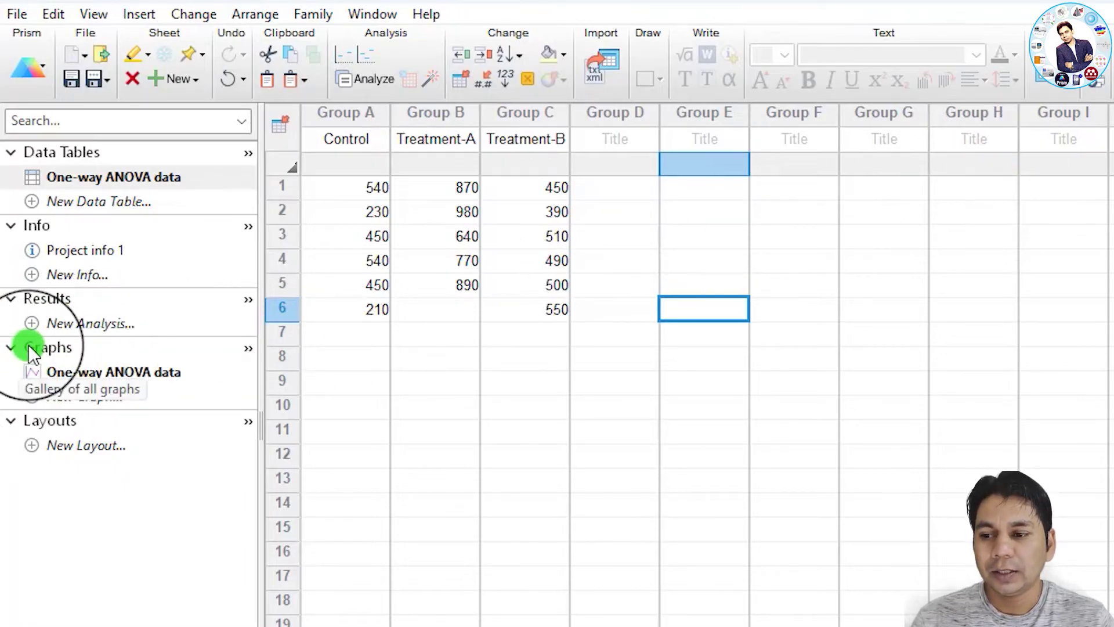
# Change the graph to a column bar graph of means with SD, then begin a new analysis
pyautogui.click(101, 372)
pyautogui.click(684, 238)
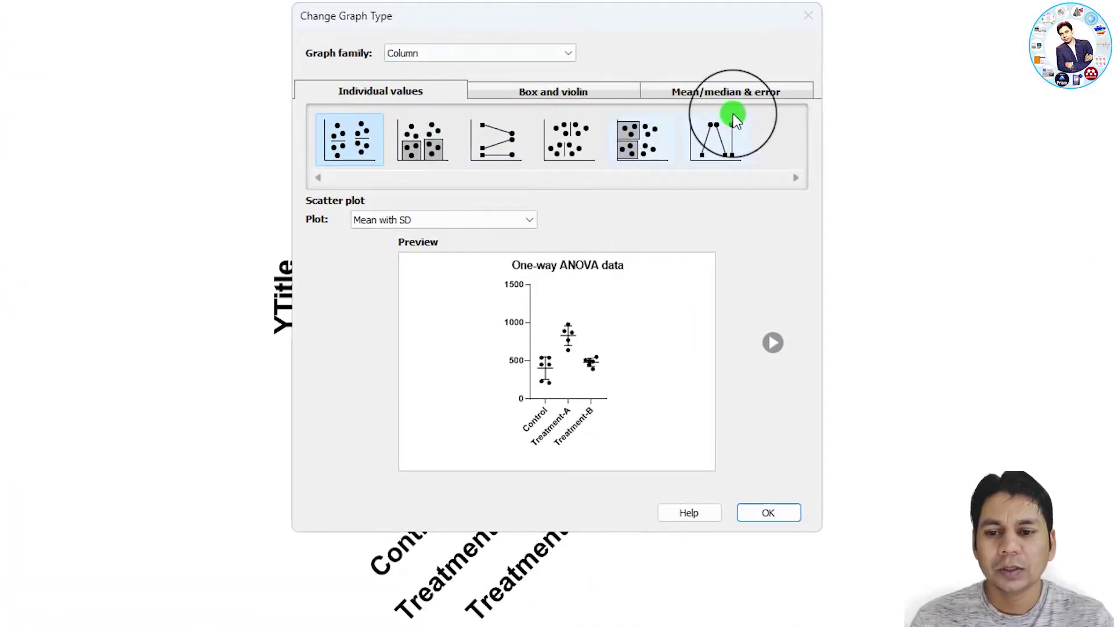
pyautogui.click(712, 95)
pyautogui.click(355, 138)
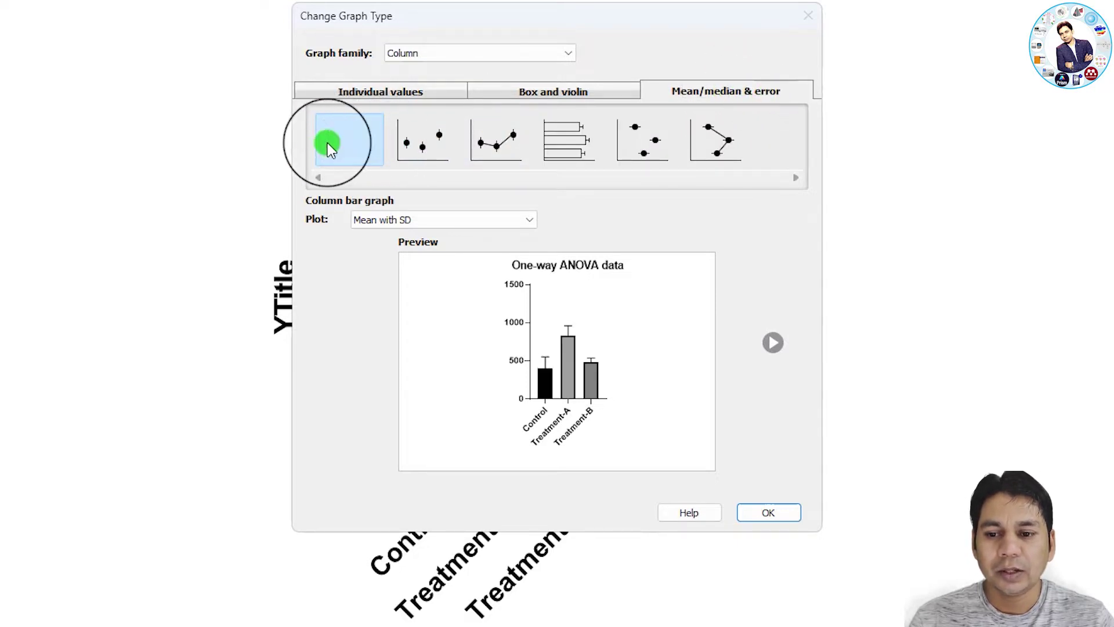
pyautogui.click(767, 510)
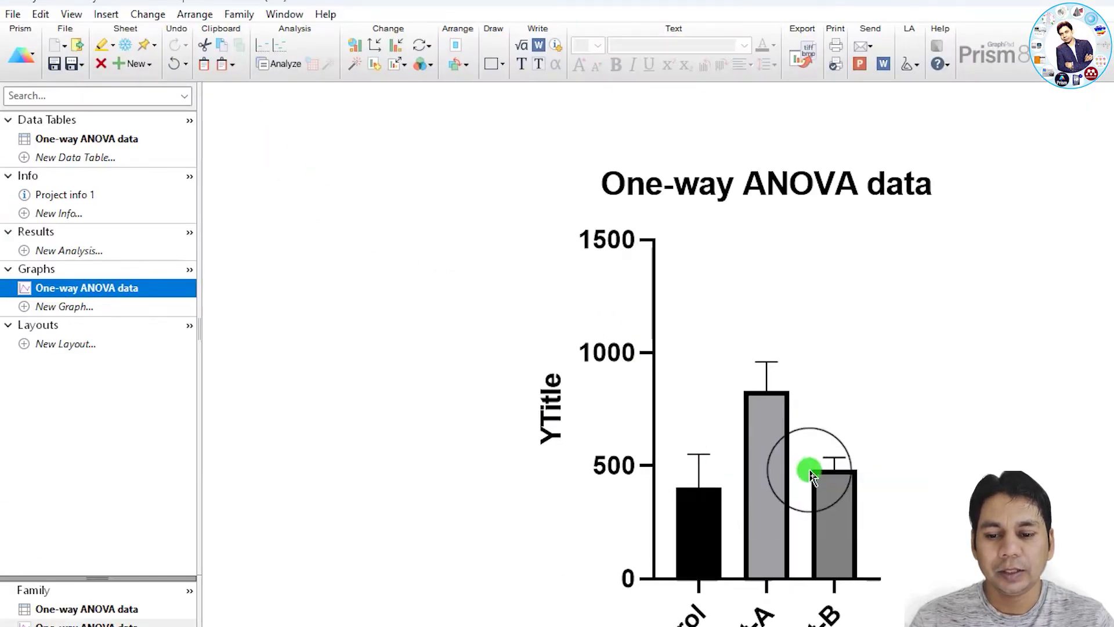
pyautogui.click(281, 65)
pyautogui.moveTo(793, 184); pyautogui.dragTo(764, 180)
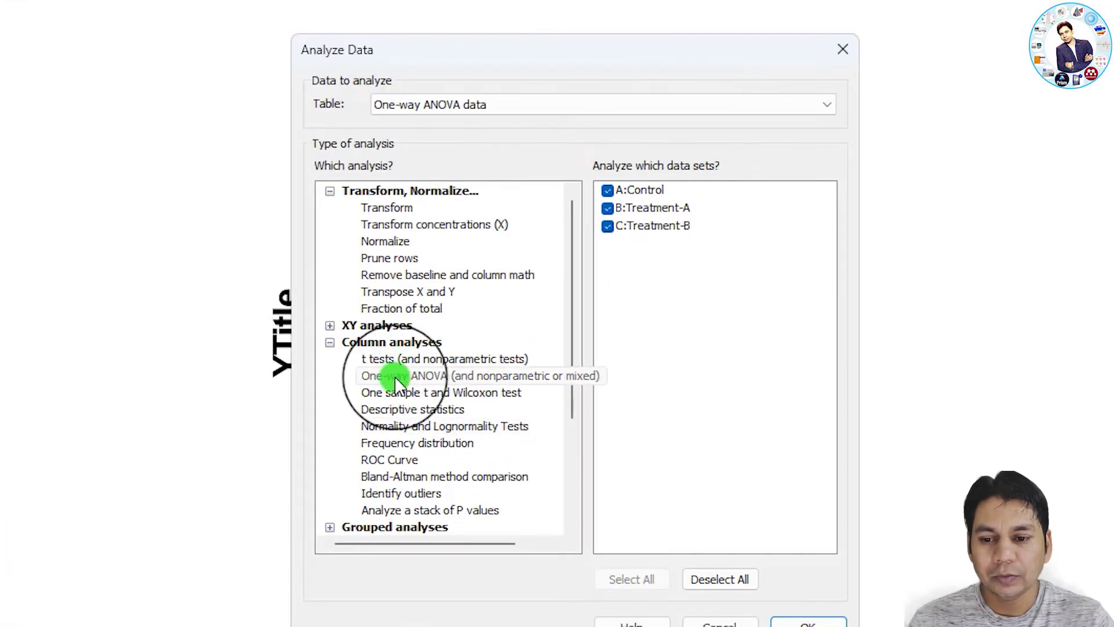
# Choose One-way ANOVA and keep the No matching or pairing experimental design
pyautogui.click(472, 377)
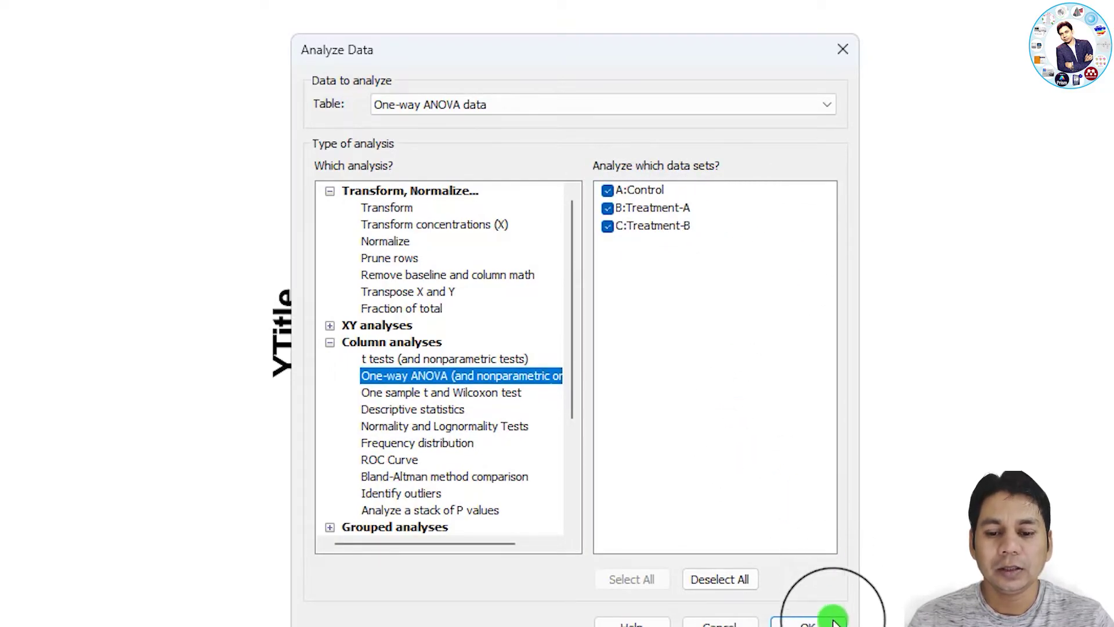
pyautogui.click(810, 623)
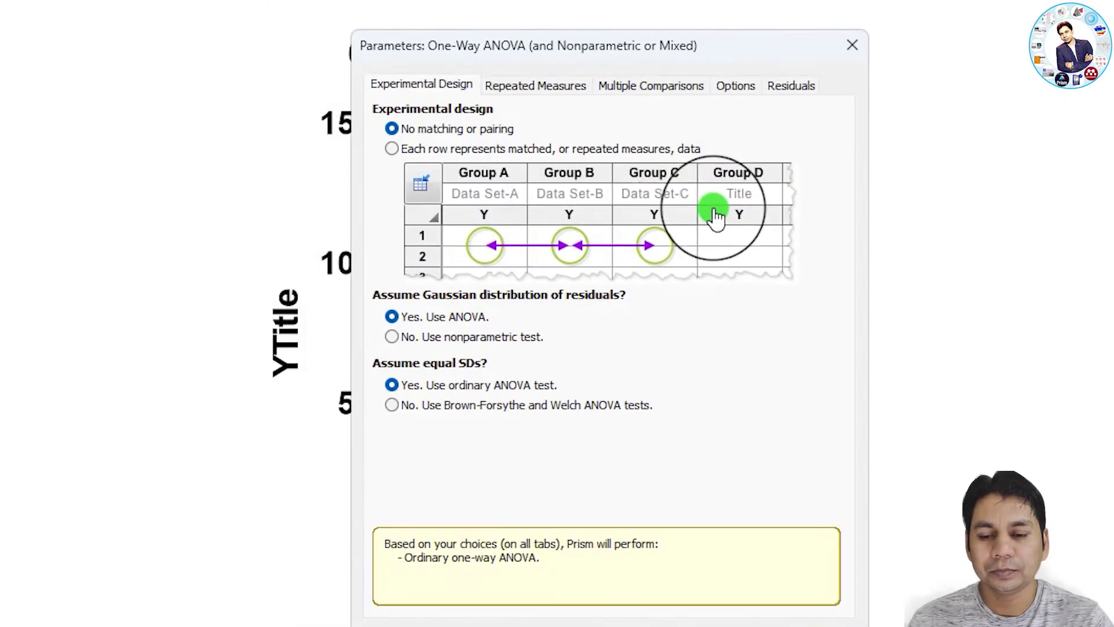
pyautogui.moveTo(641, 47); pyautogui.dragTo(635, 44)
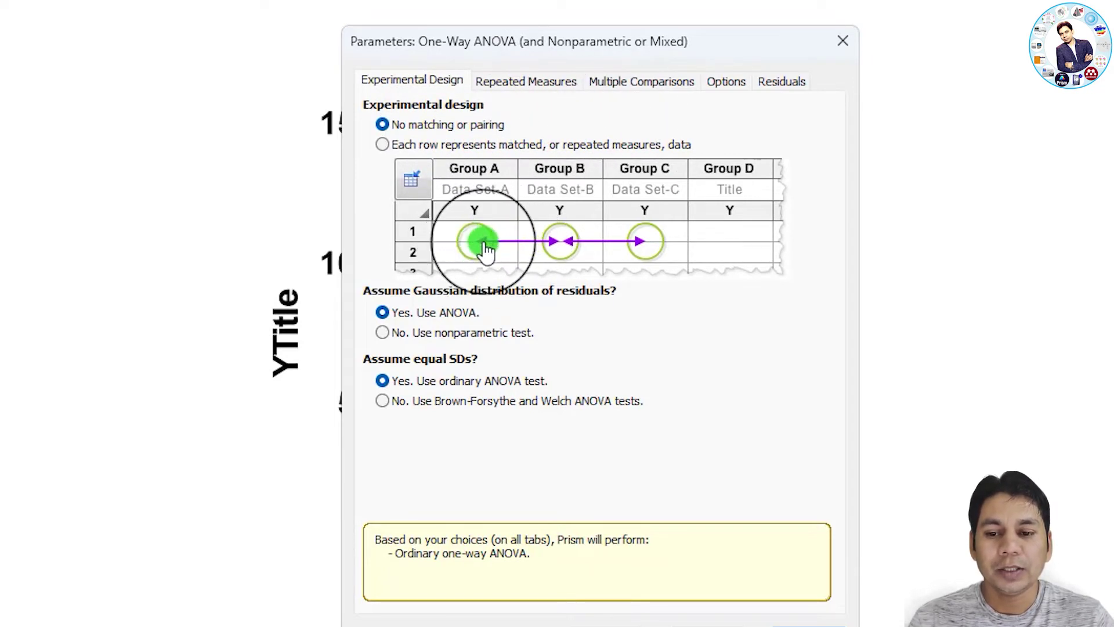
pyautogui.click(382, 145)
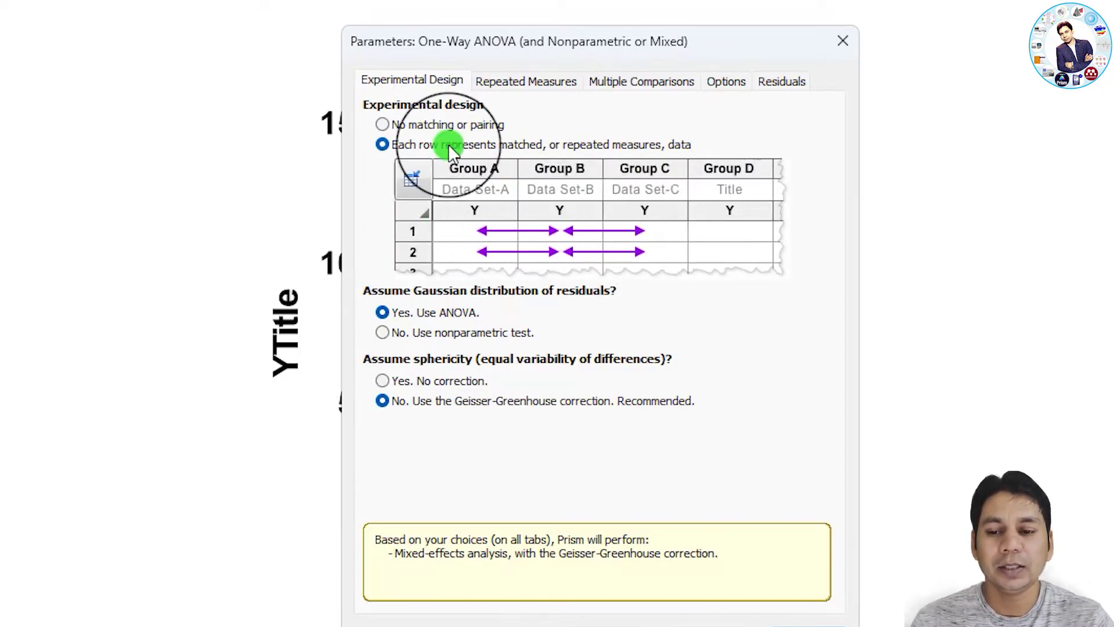
pyautogui.click(383, 124)
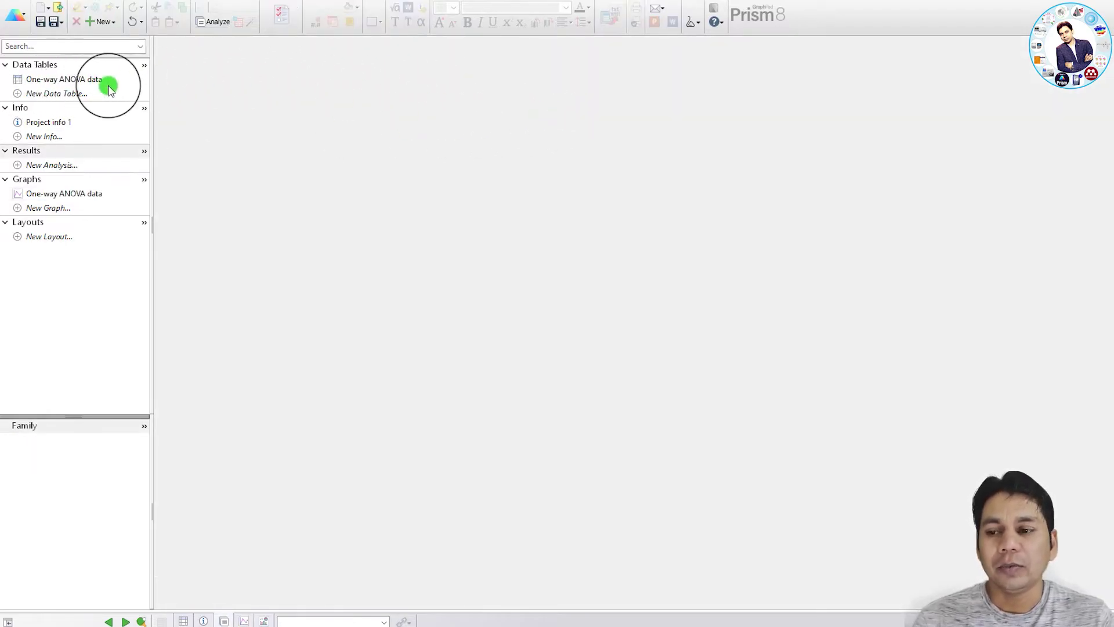
# Run Normality and Lognormality Tests on the One-way ANOVA data table
pyautogui.click(75, 79)
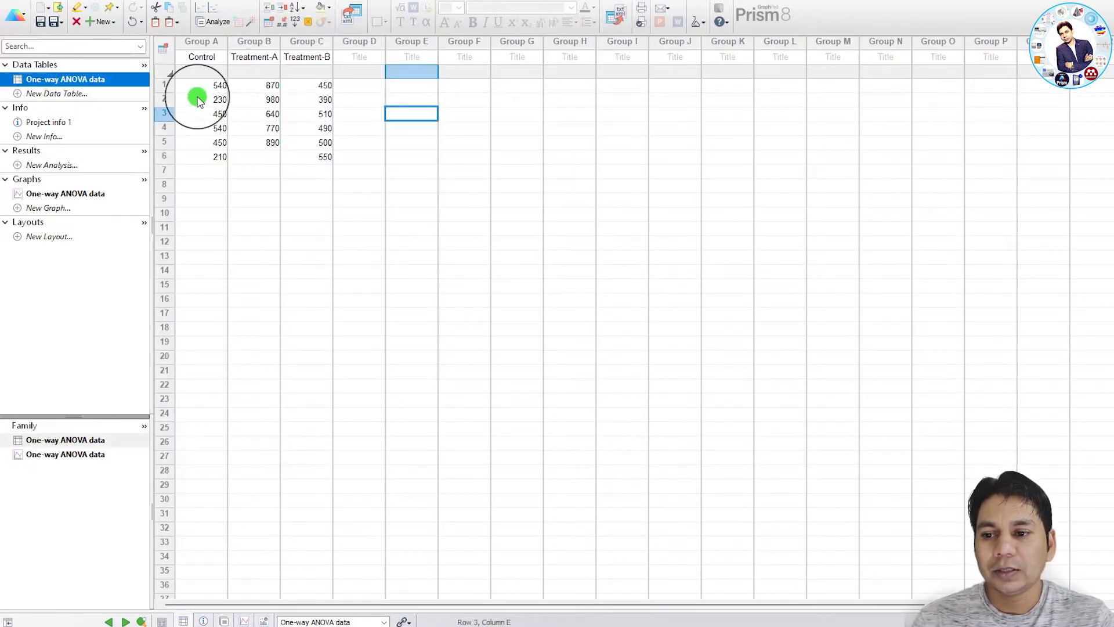
pyautogui.click(215, 23)
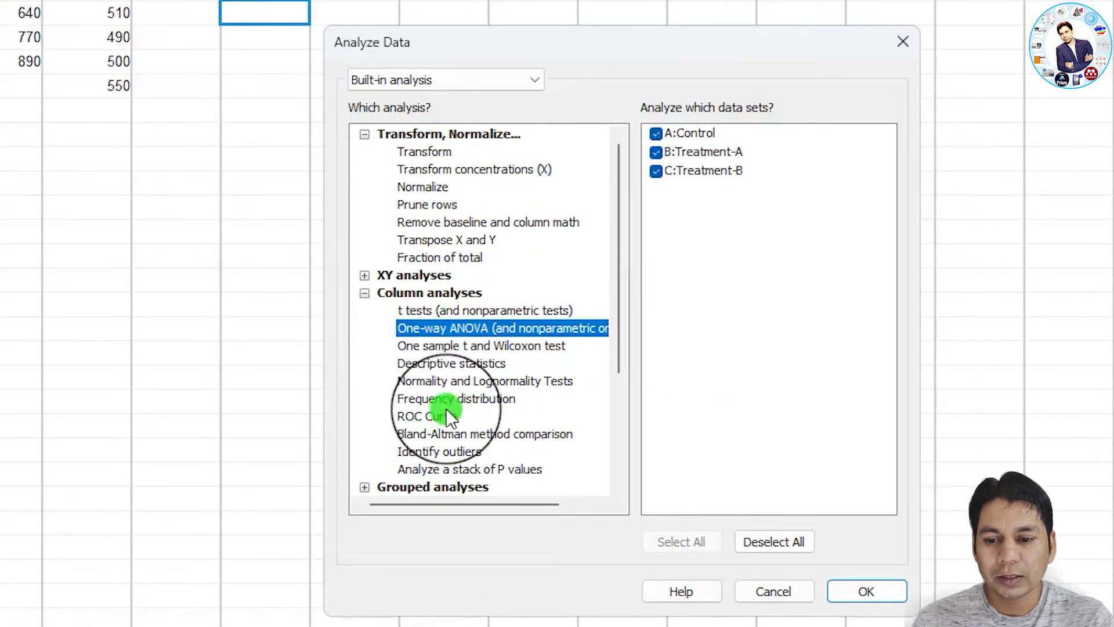
pyautogui.click(442, 381)
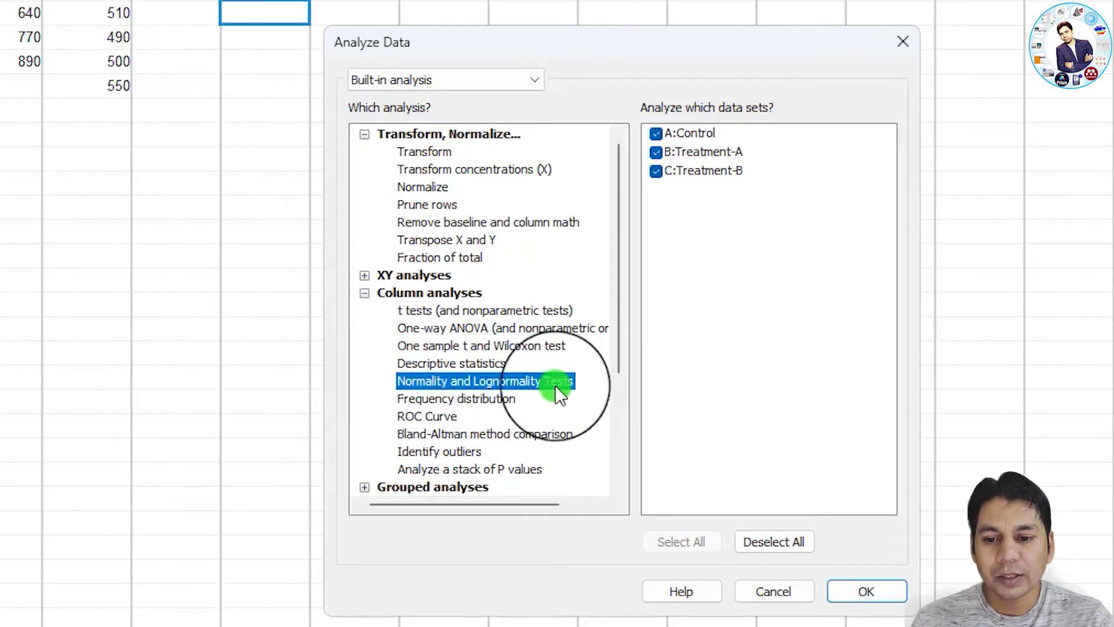
pyautogui.click(867, 591)
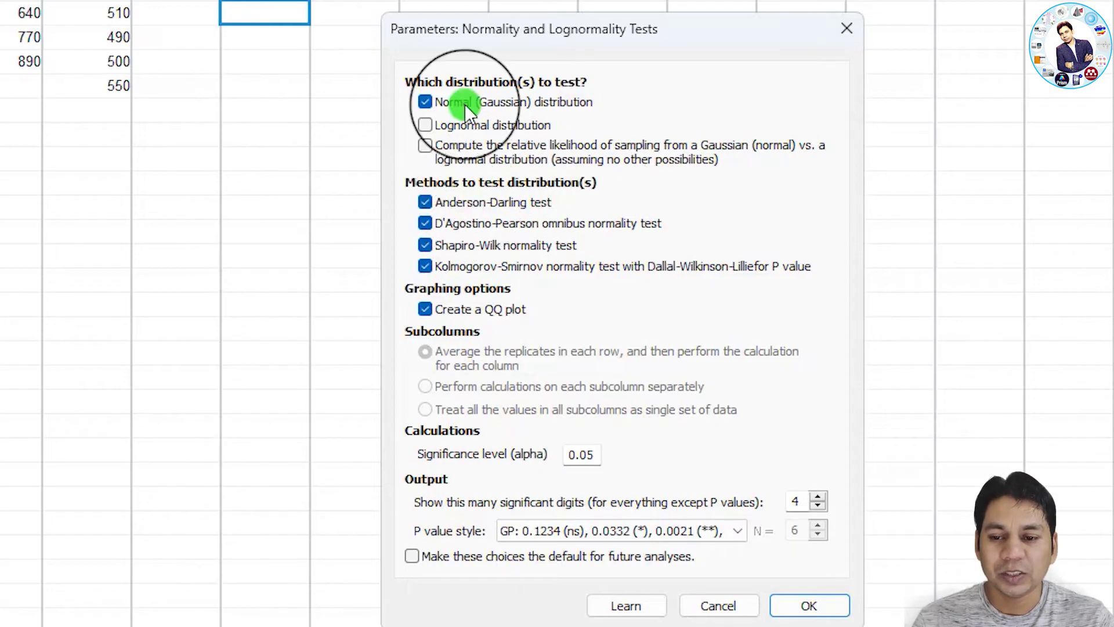
pyautogui.click(808, 605)
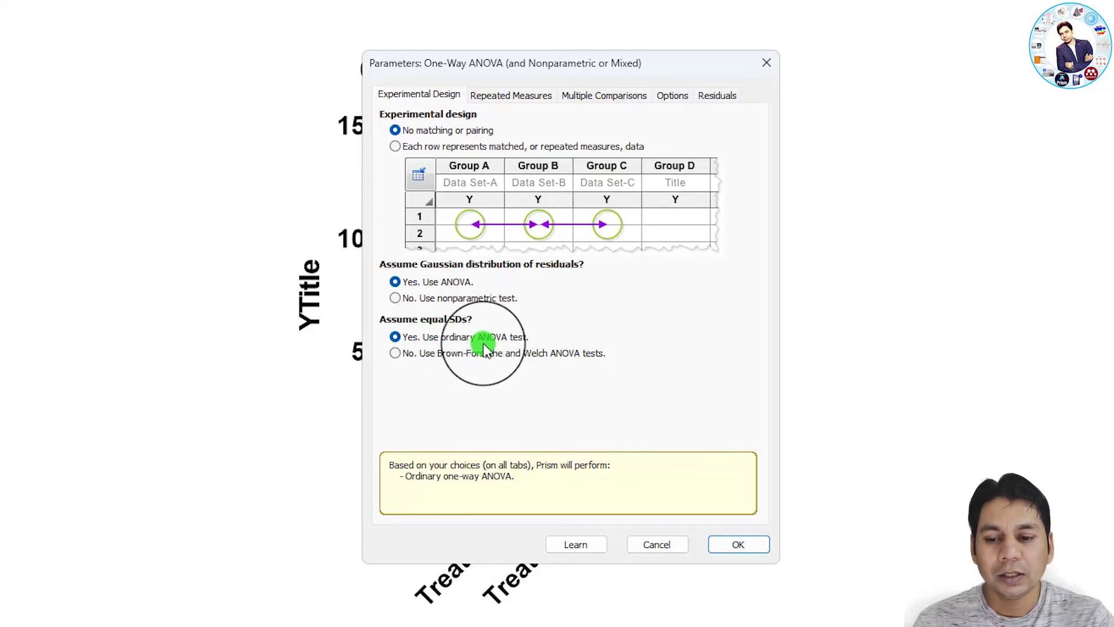
# On the Multiple Comparisons tab, try comparing each column against the Control column
pyautogui.click(517, 97)
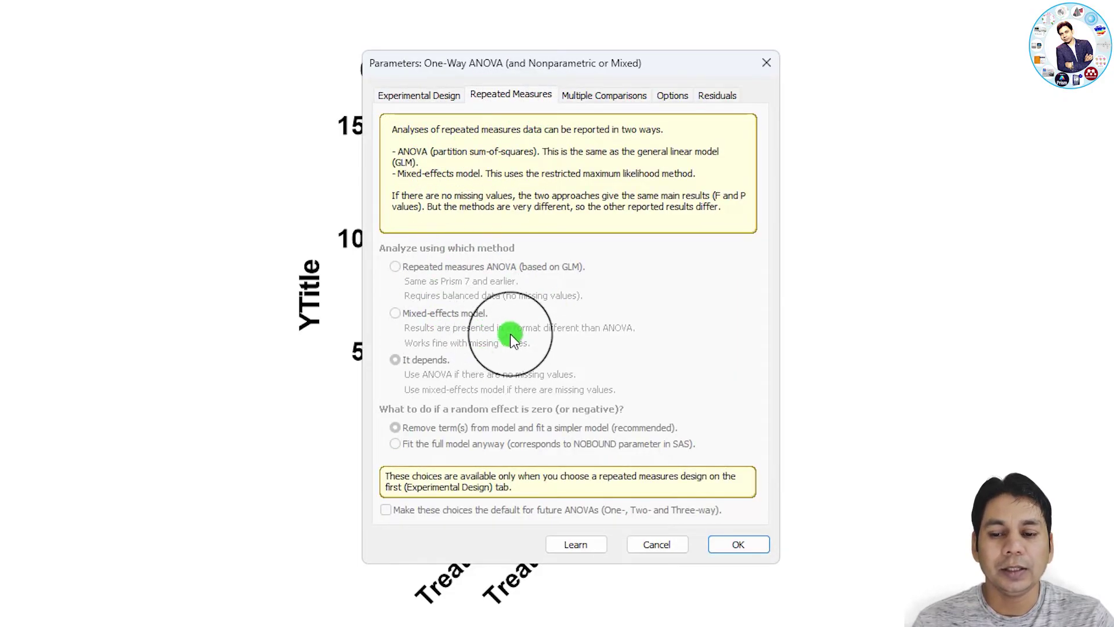
pyautogui.click(604, 98)
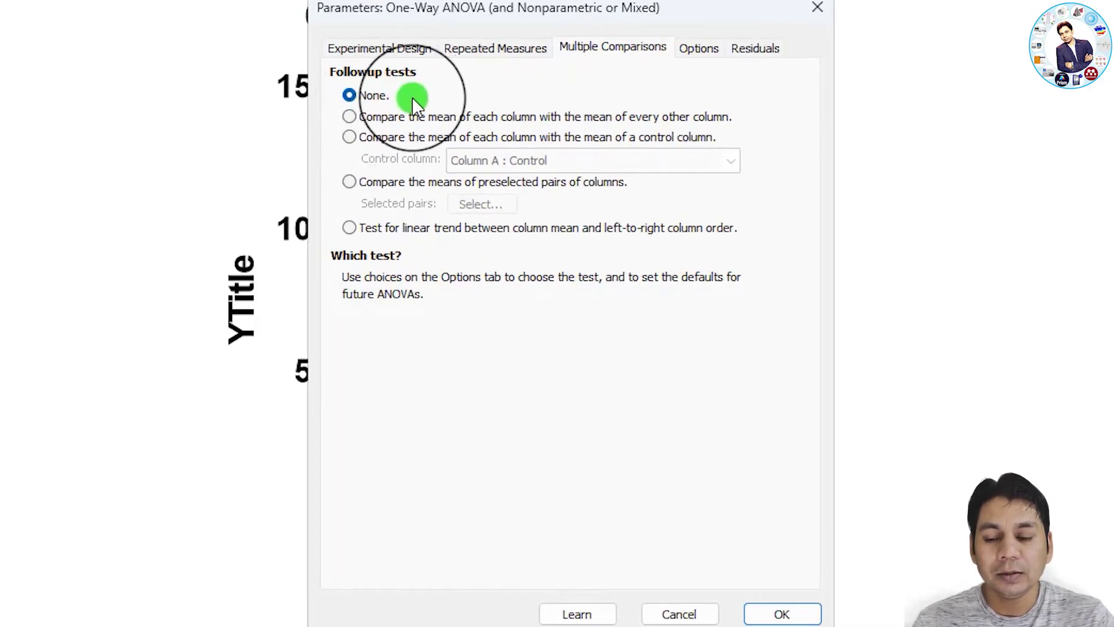
pyautogui.click(352, 117)
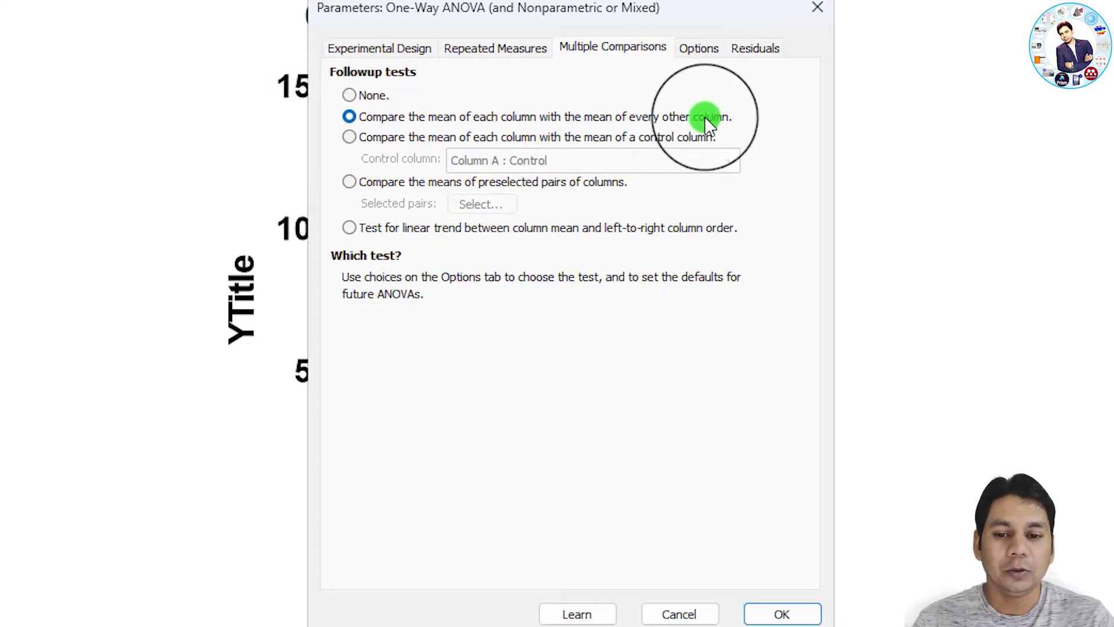
pyautogui.click(350, 141)
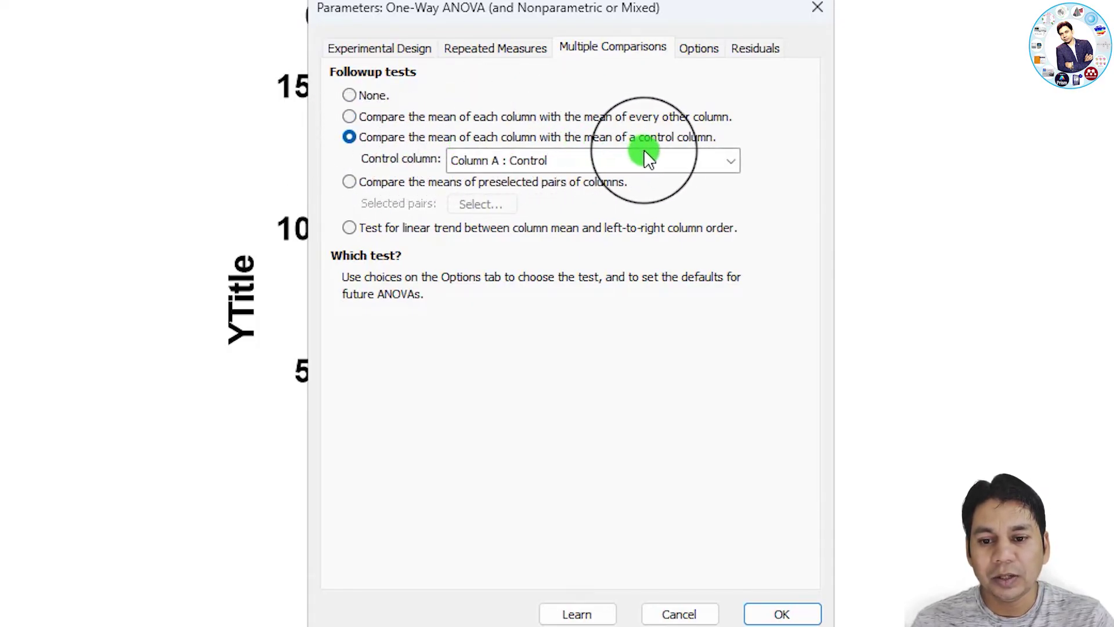
pyautogui.click(731, 163)
pyautogui.click(731, 162)
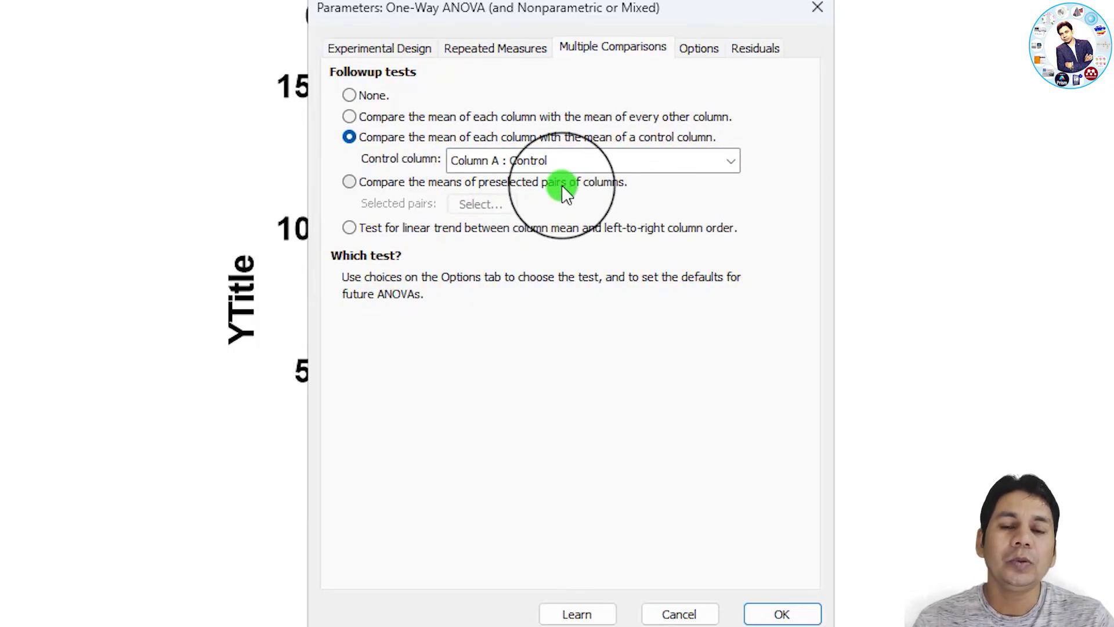
# Settle on comparing every column mean with every other column, then bring up the test options
pyautogui.click(349, 186)
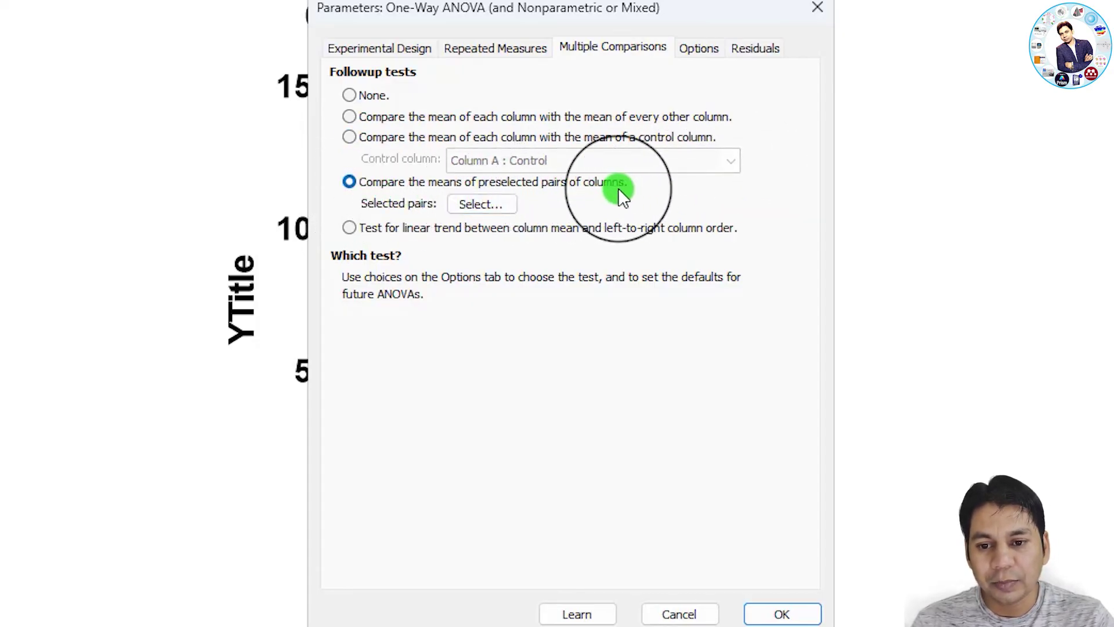
pyautogui.click(481, 206)
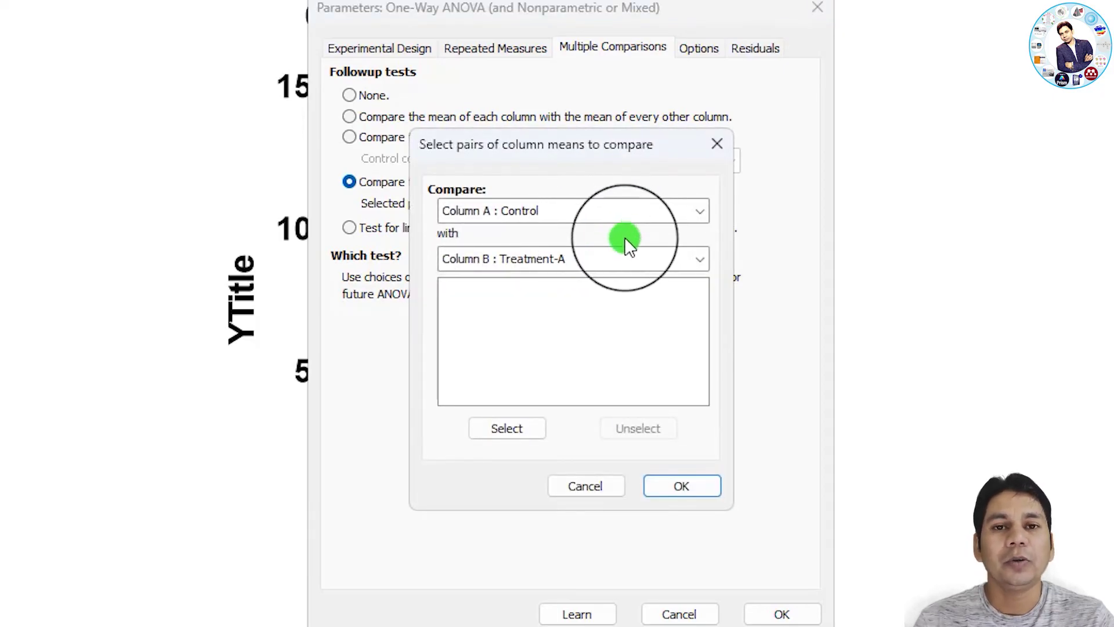
pyautogui.click(684, 492)
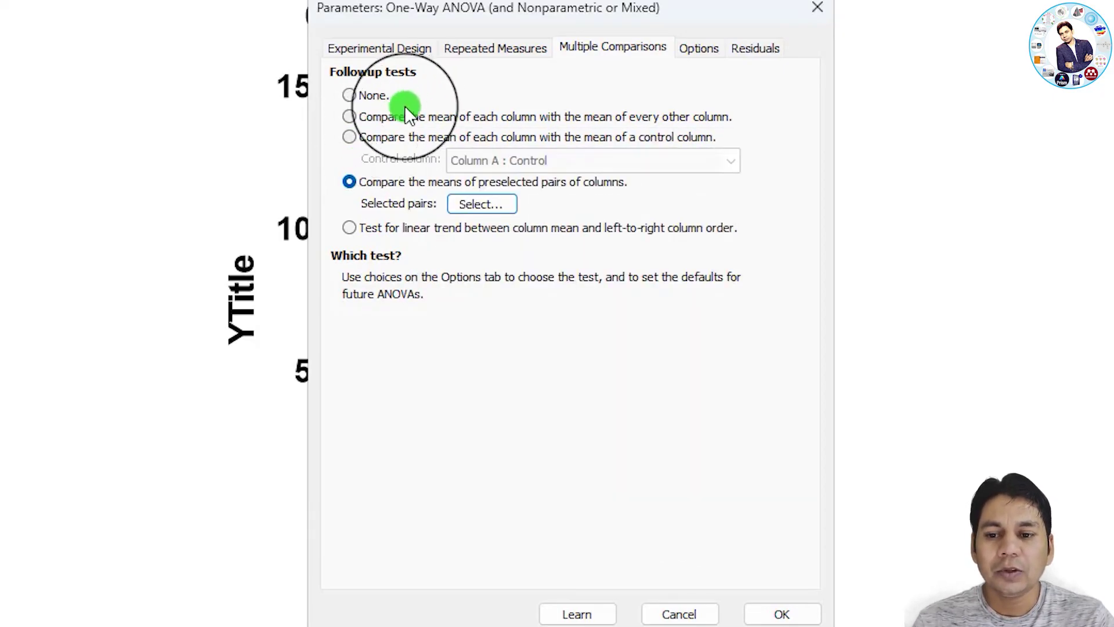
pyautogui.click(352, 118)
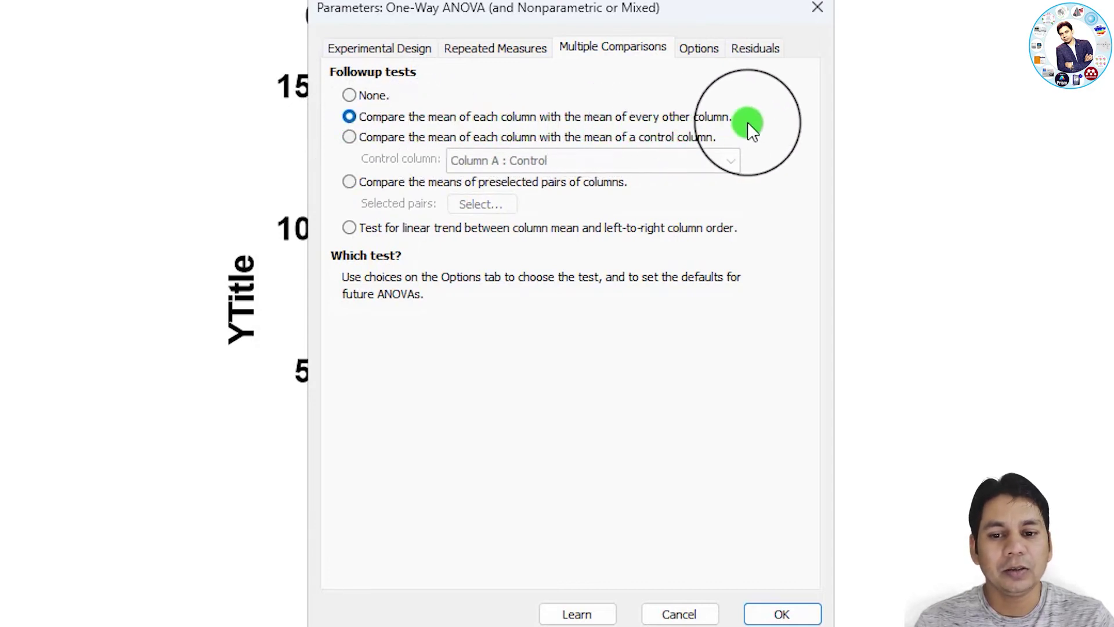
pyautogui.click(699, 49)
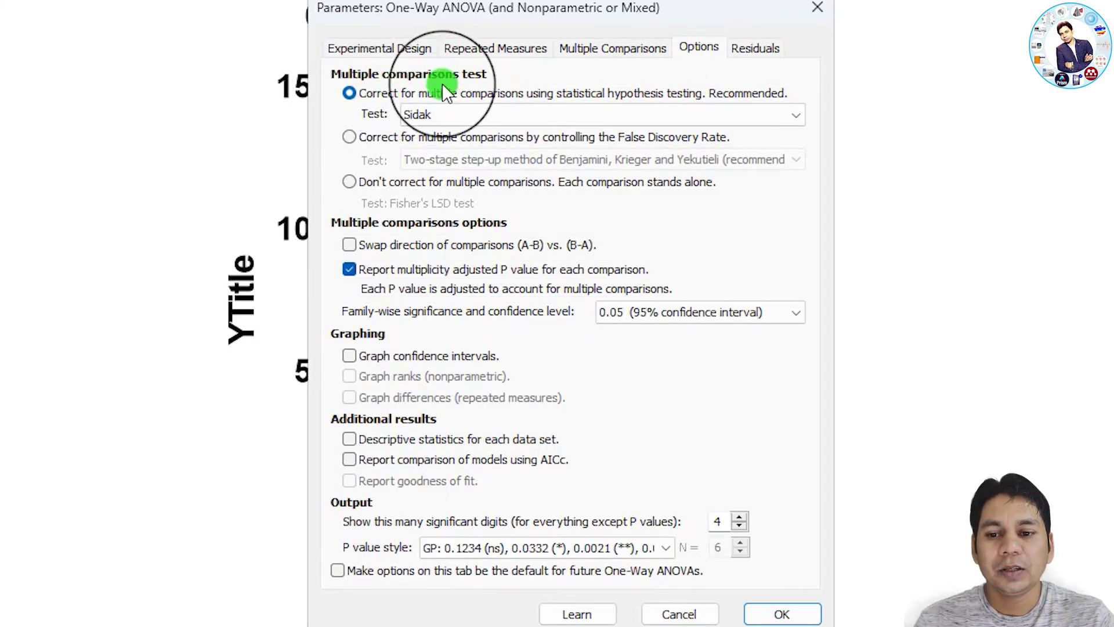
# Choose Tukey's test, add descriptive statistics for each data set, and run the ANOVA
pyautogui.click(789, 114)
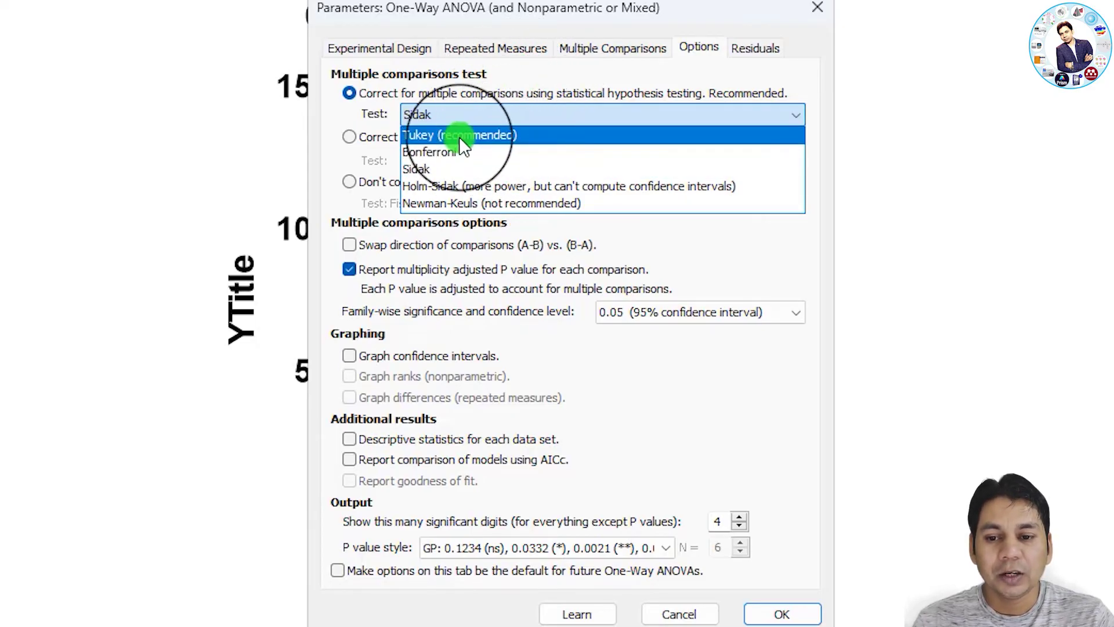
pyautogui.click(504, 136)
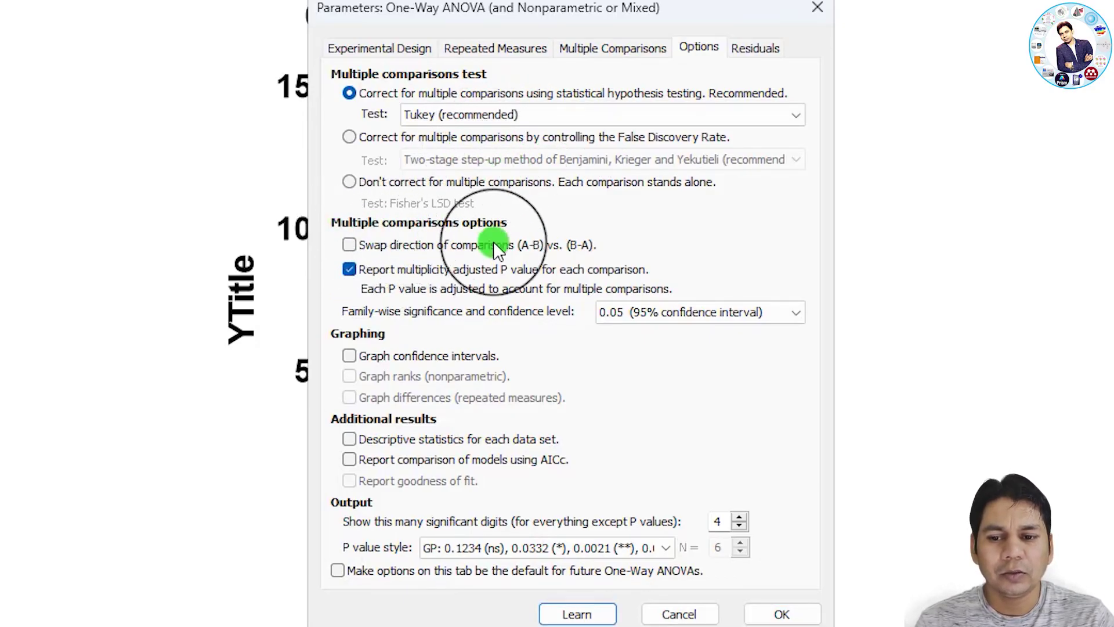
pyautogui.click(350, 439)
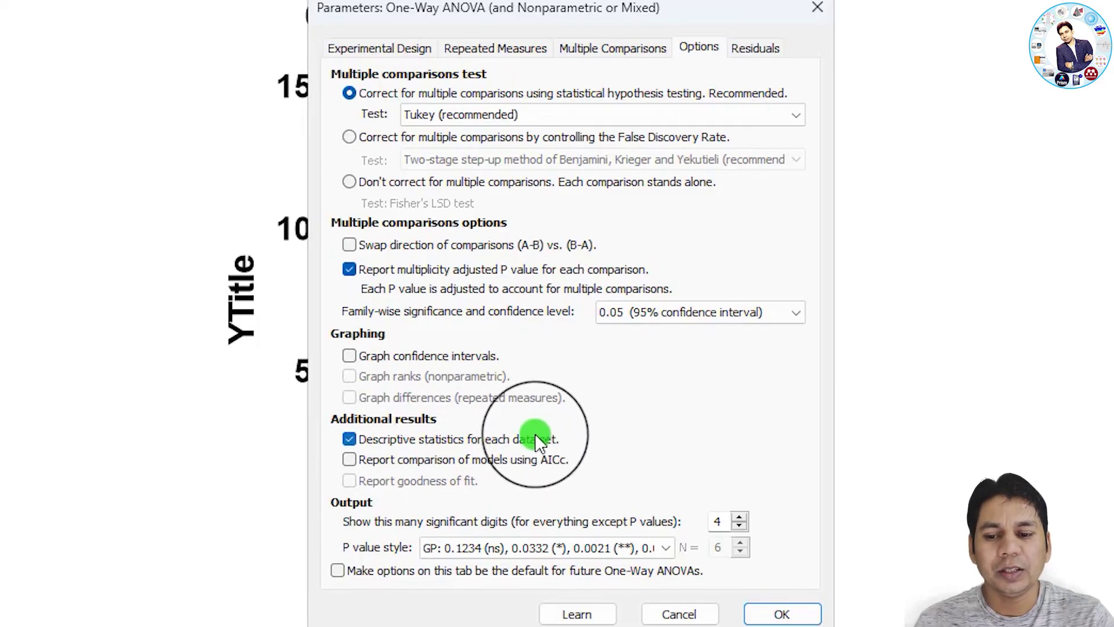
pyautogui.click(756, 48)
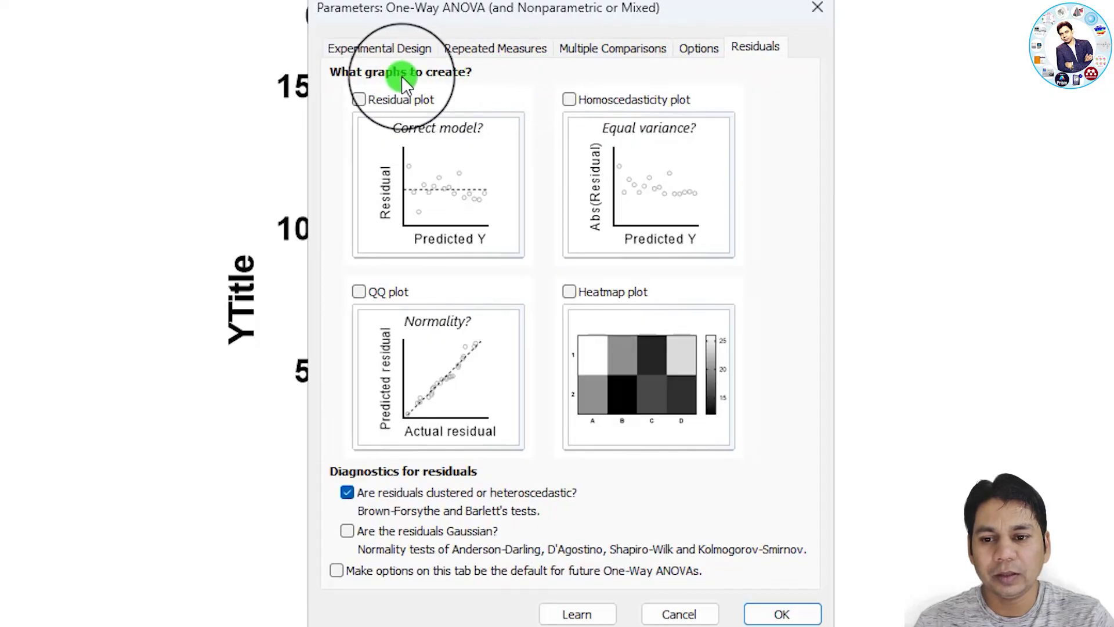
pyautogui.click(783, 614)
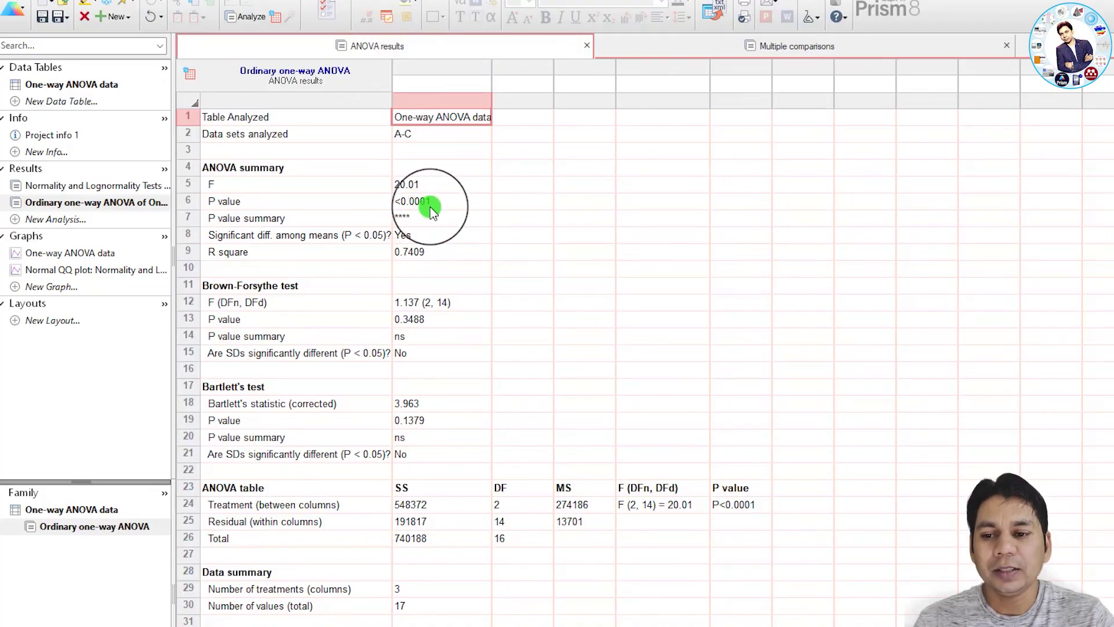
# Review the Tukey comparisons, then the descriptive statistics with means 403.3, 830.0 and 481.7
pyautogui.click(798, 45)
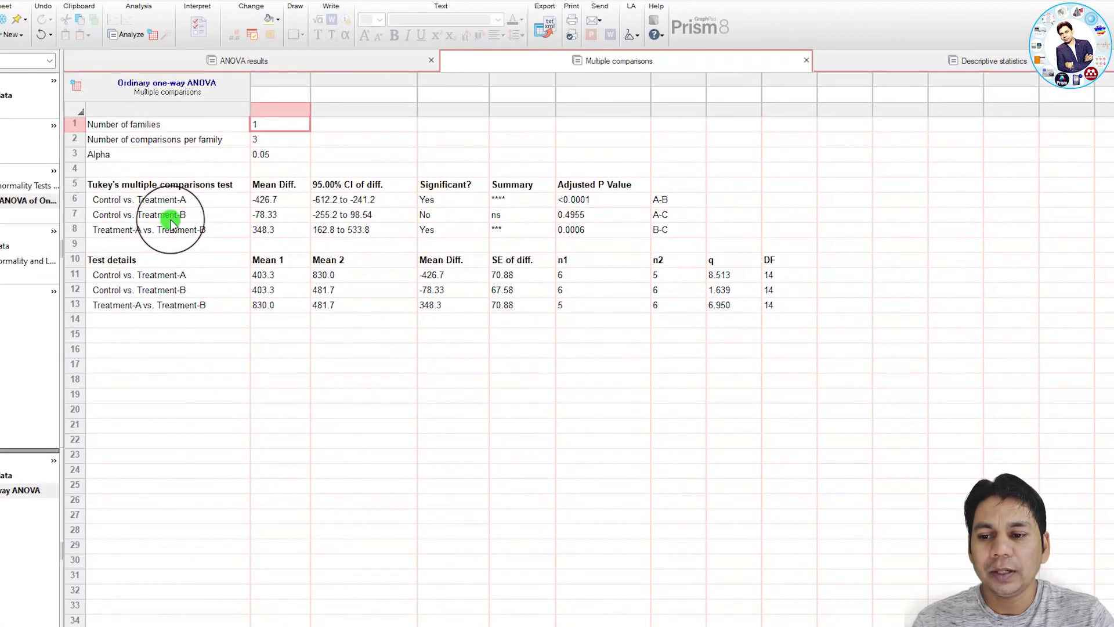
pyautogui.click(978, 60)
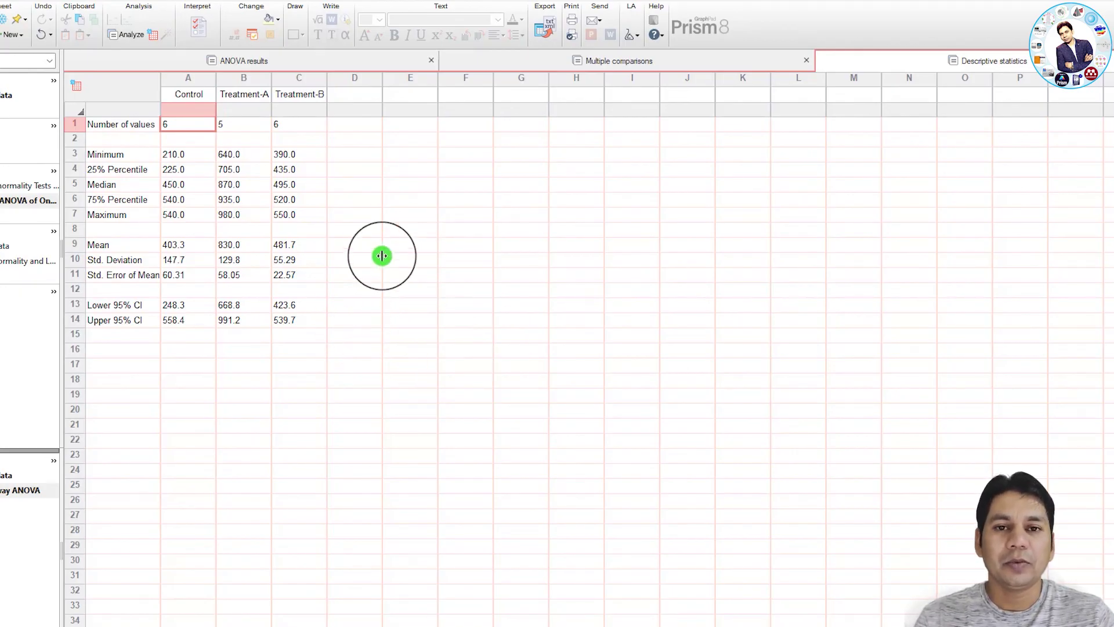
pyautogui.press('Right')
pyautogui.press('Right')
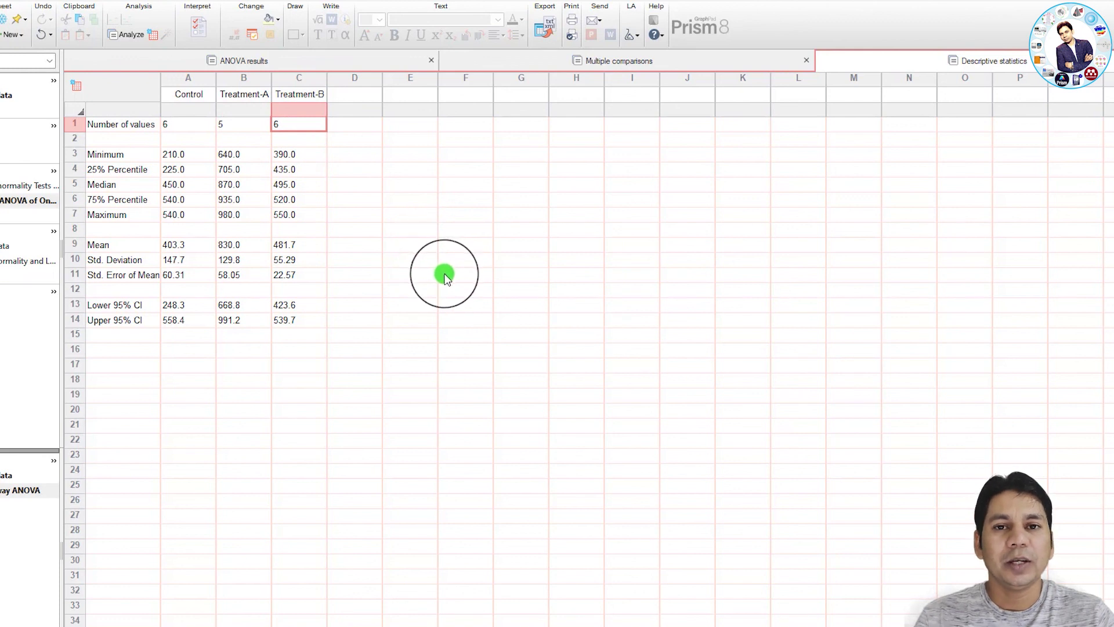